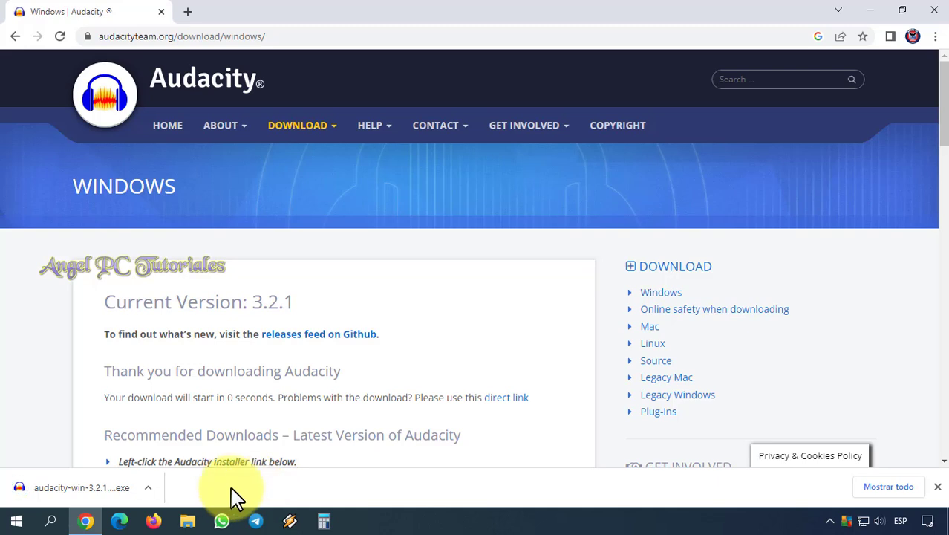
Step: Show the downloaded audacity-win-3.2.1-64bit installer in its folder and run it as administrator
click(148, 490)
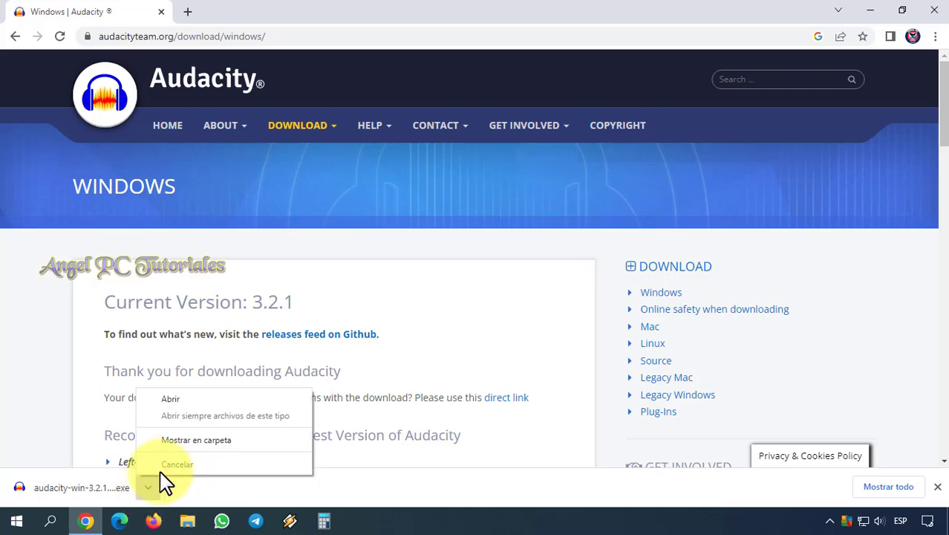
click(188, 443)
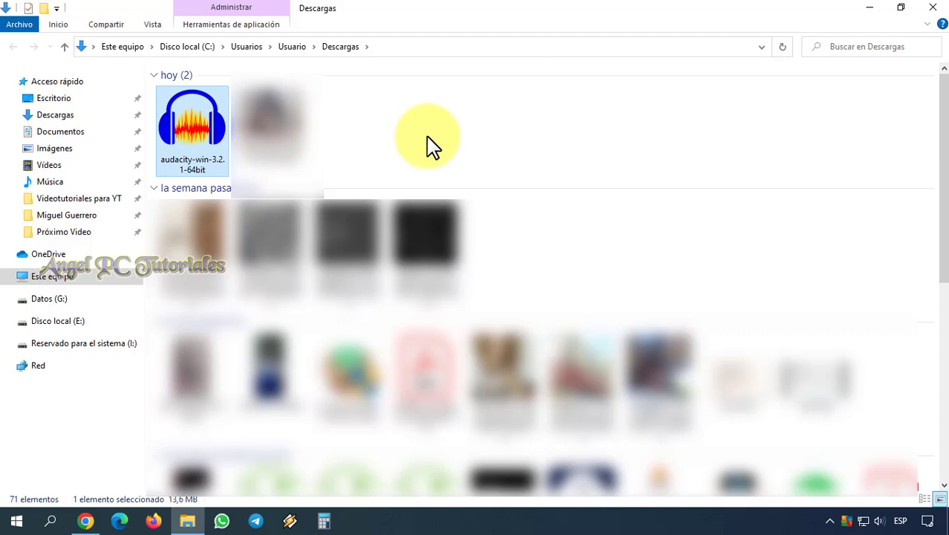
right_click(201, 140)
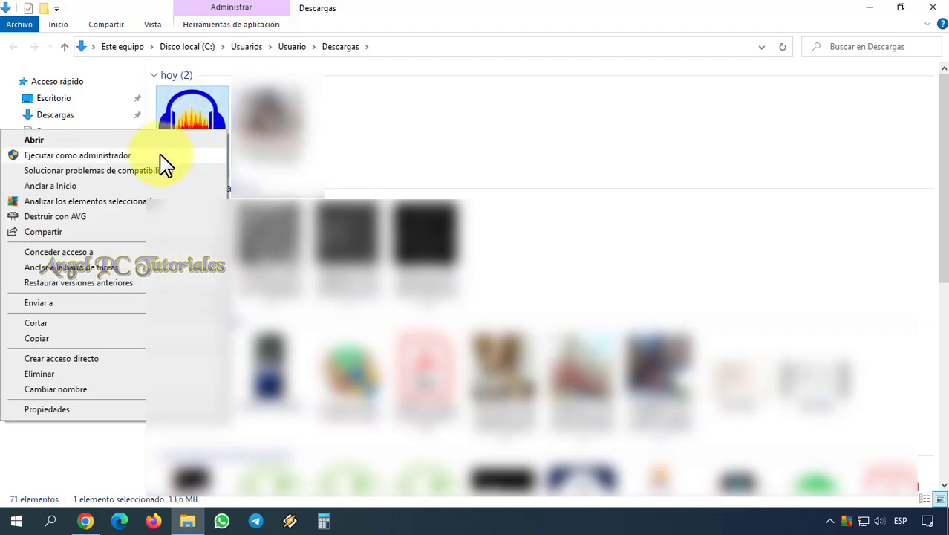
click(165, 156)
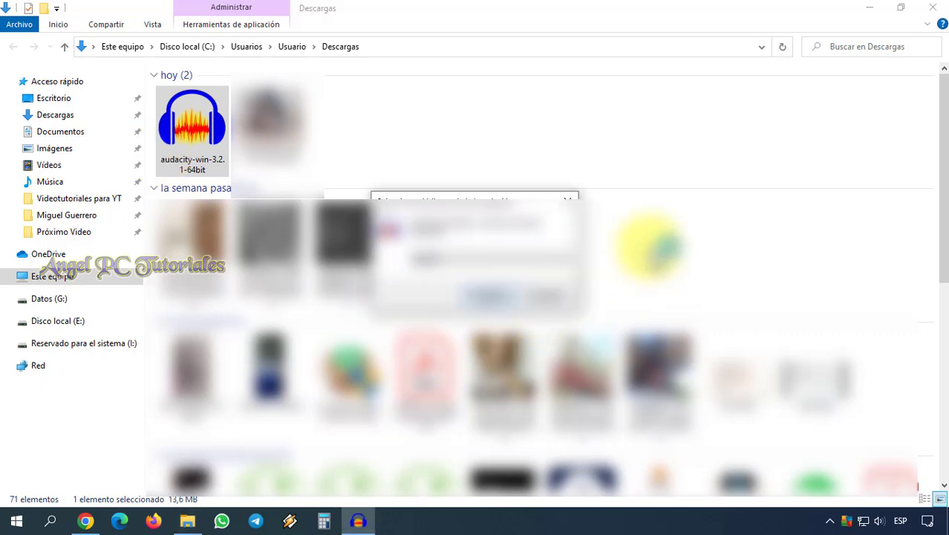
Step: Minimize the file and browser windows and accept Español as the installation language
click(874, 8)
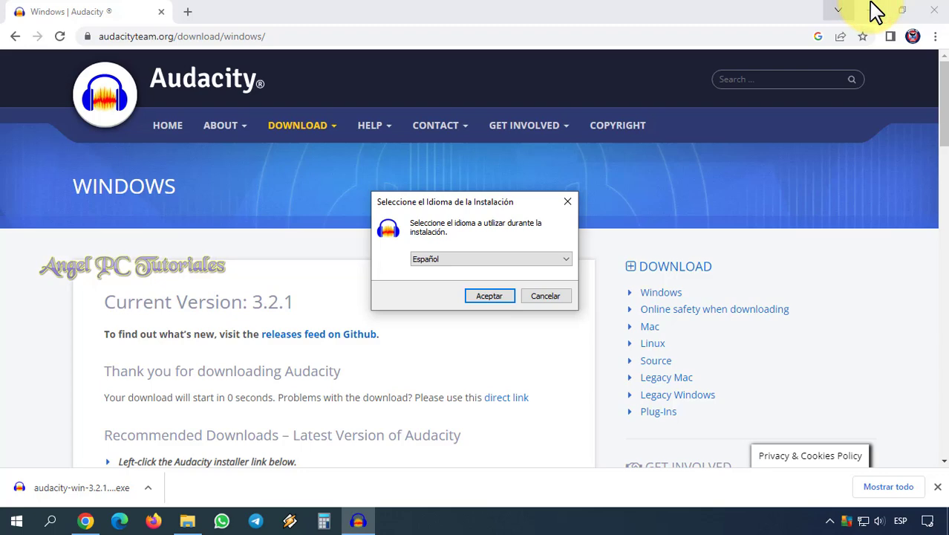
click(870, 9)
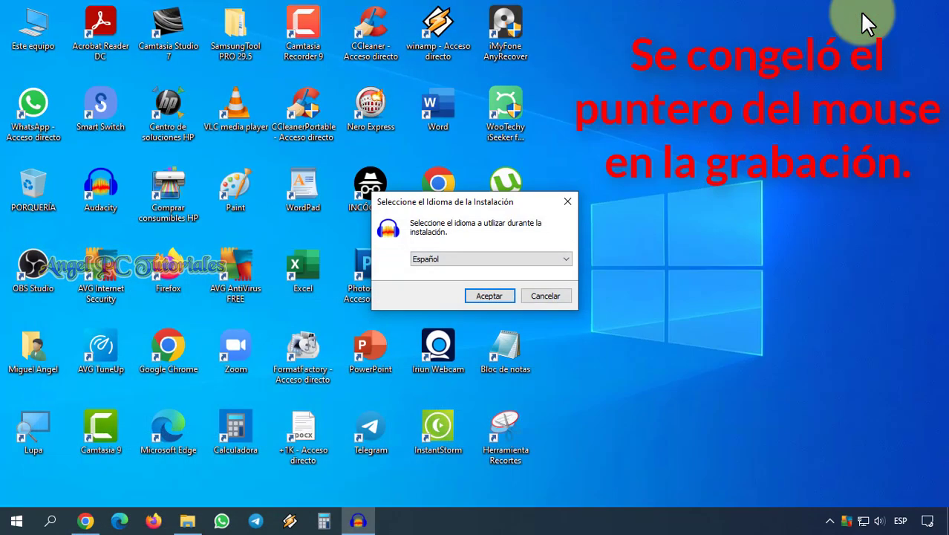
key(alt+Down)
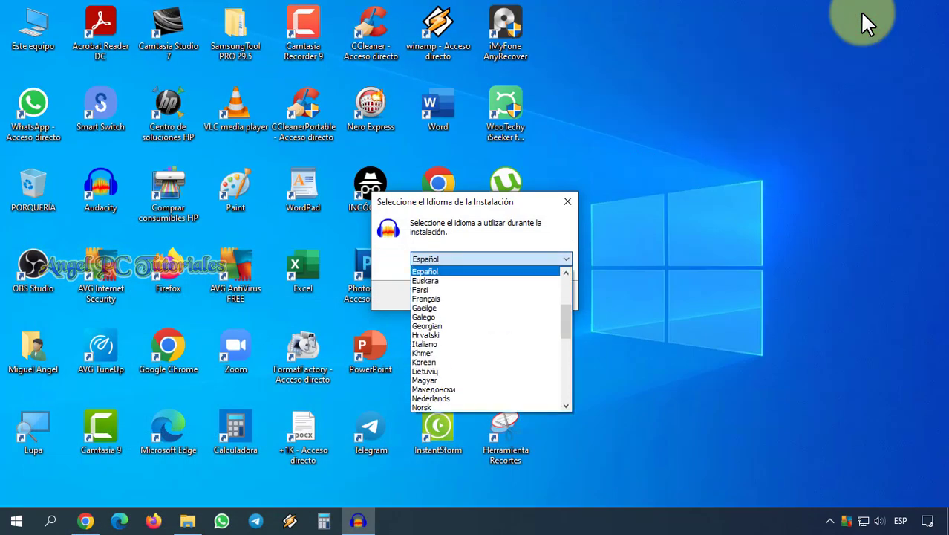
key(Return)
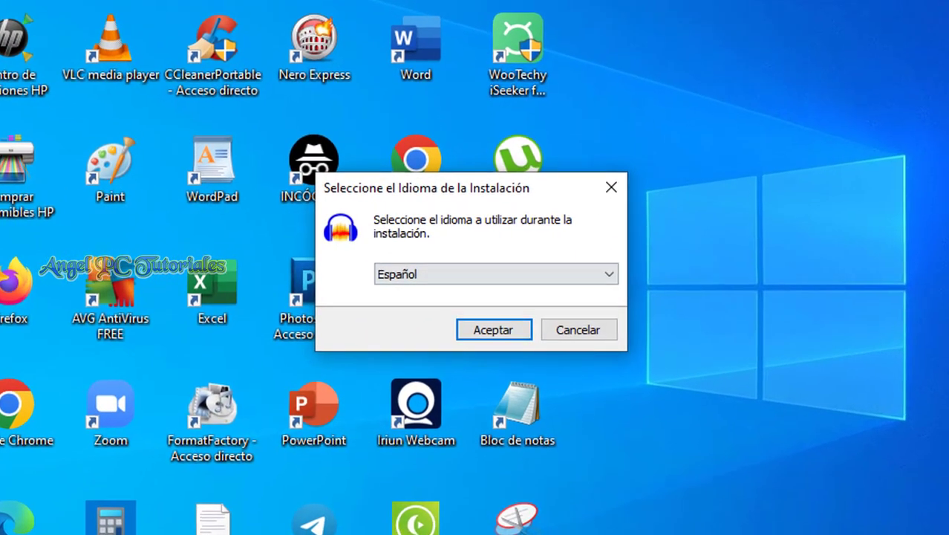
key(Return)
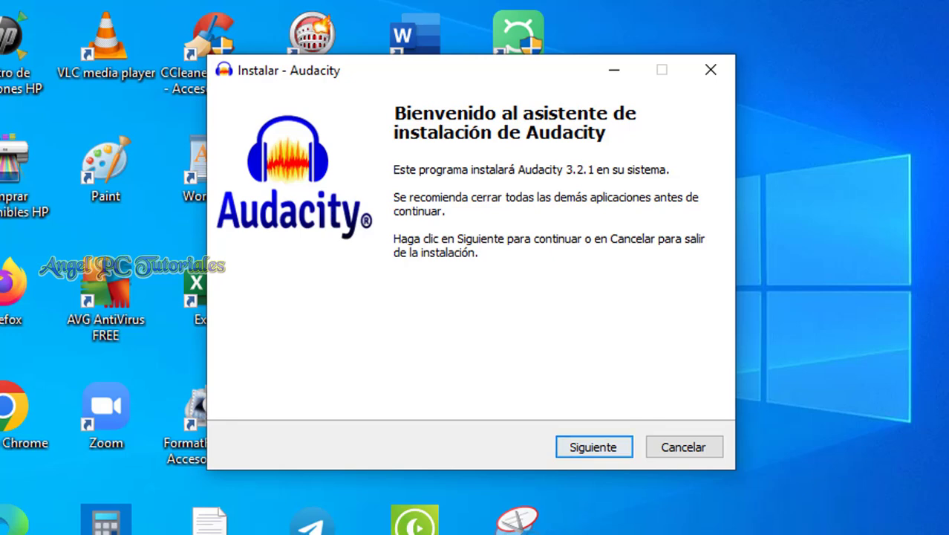
Step: Install Audacity into C:\Program Files\Audacity with a desktop shortcut, without resetting the preferences
key(Return)
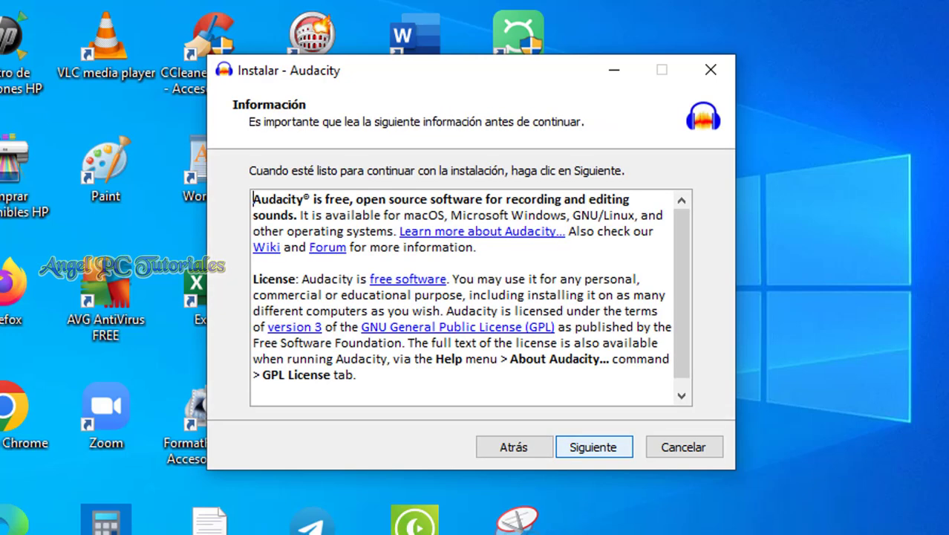
key(Return)
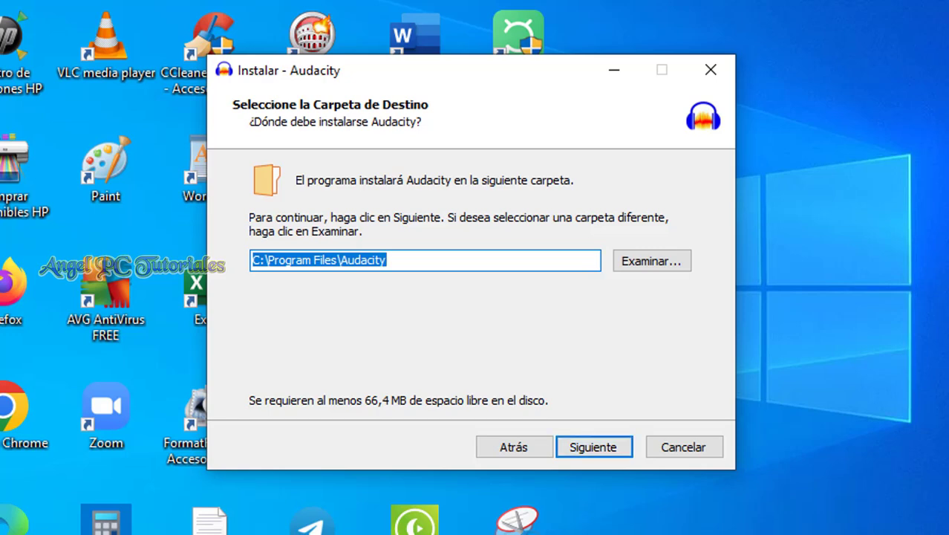
key(Return)
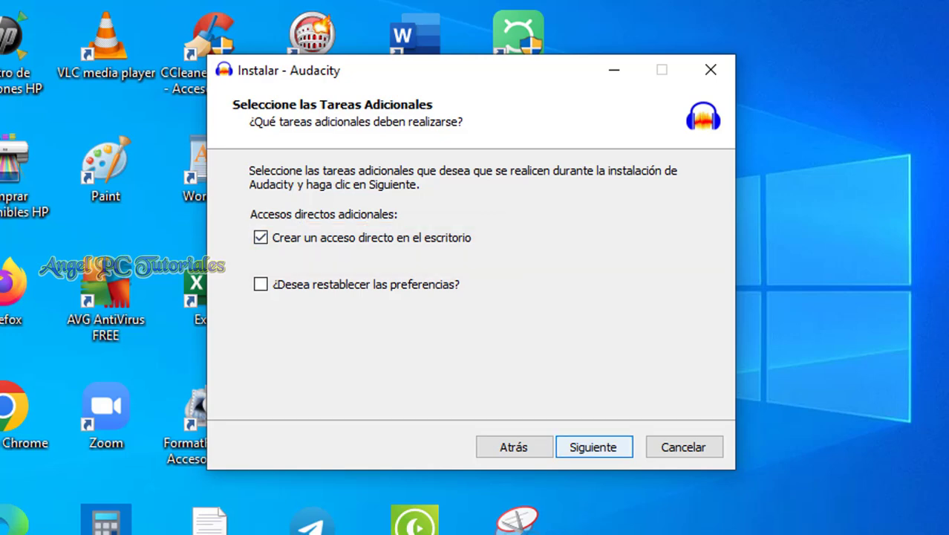
key(Return)
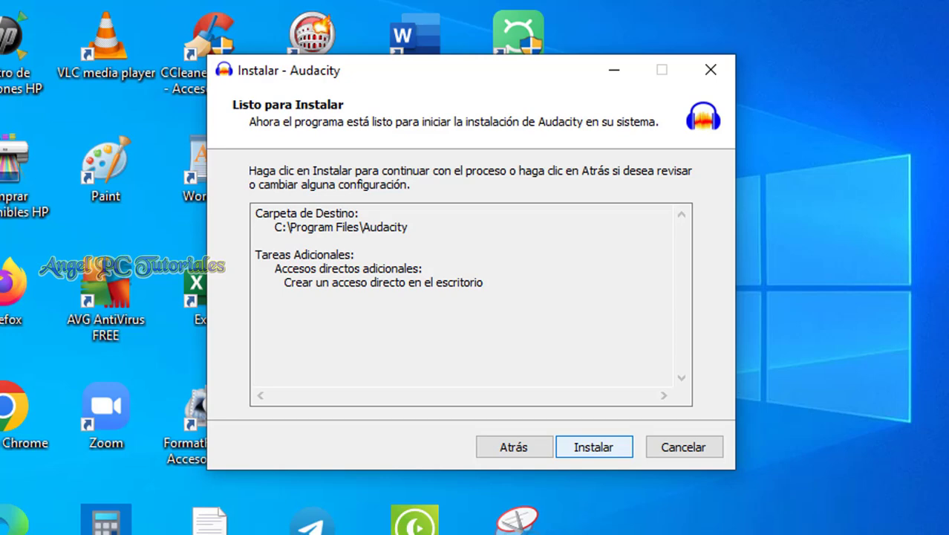
key(Return)
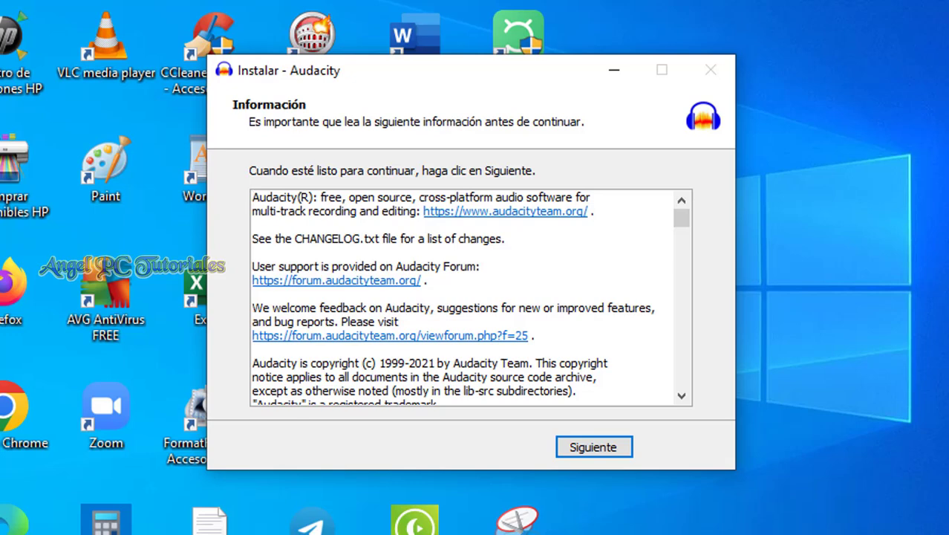
Step: Finish the setup with Audacity set to launch, dismiss its startup notices and maximize its window
key(Return)
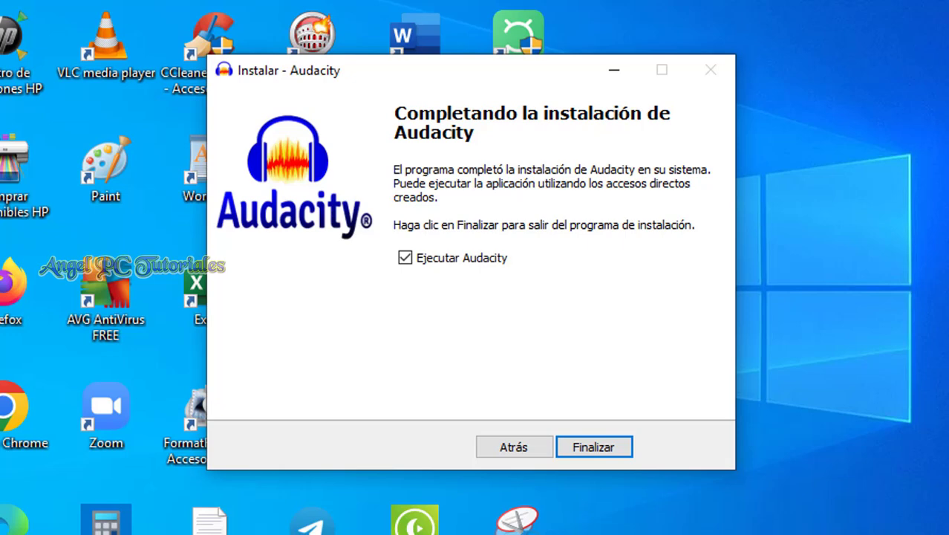
key(Return)
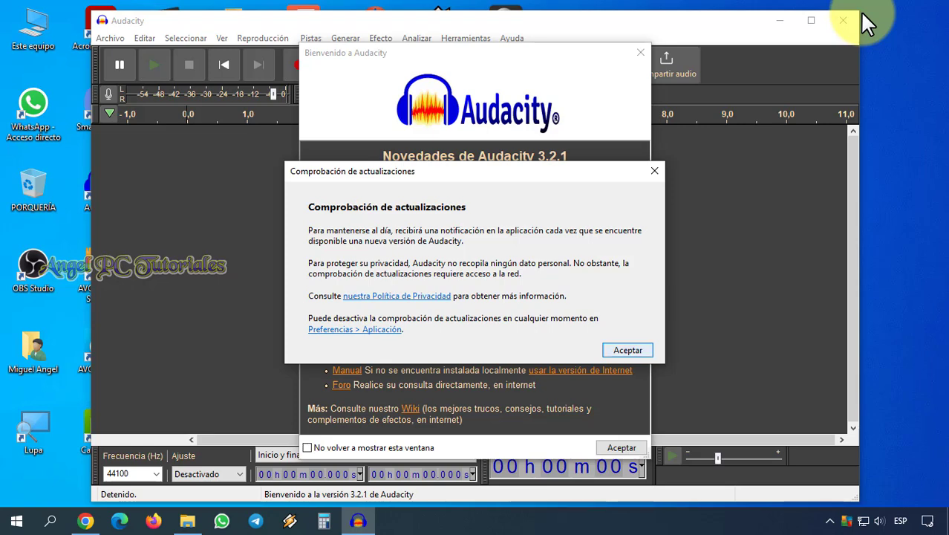
key(Return)
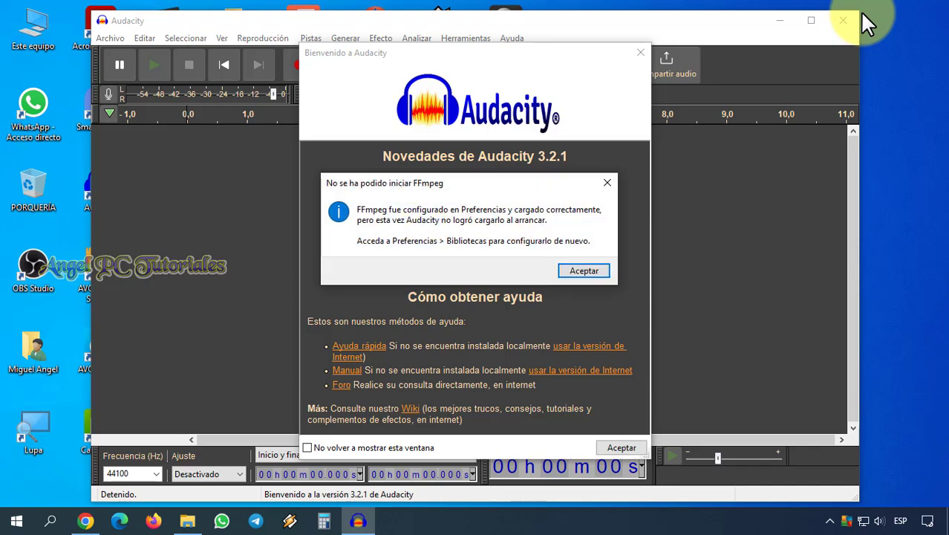
key(Return)
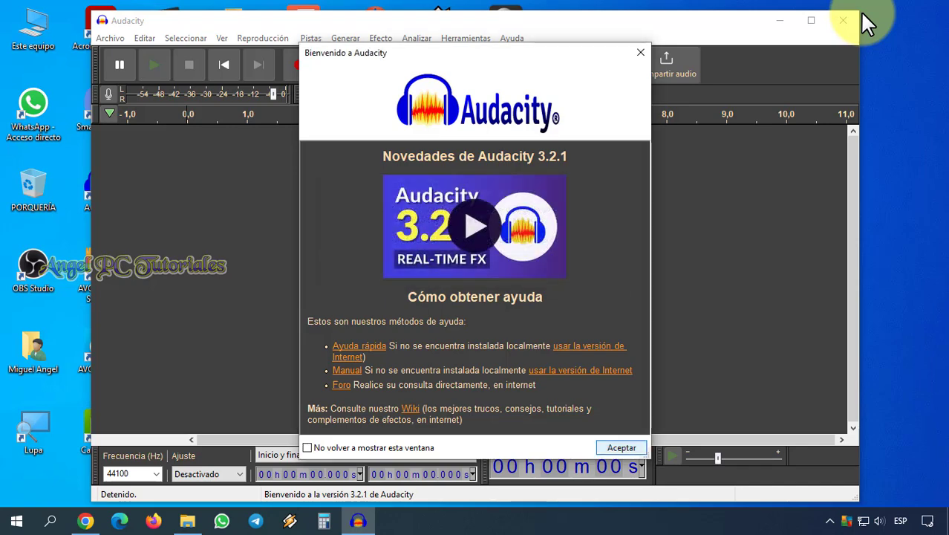
key(Return)
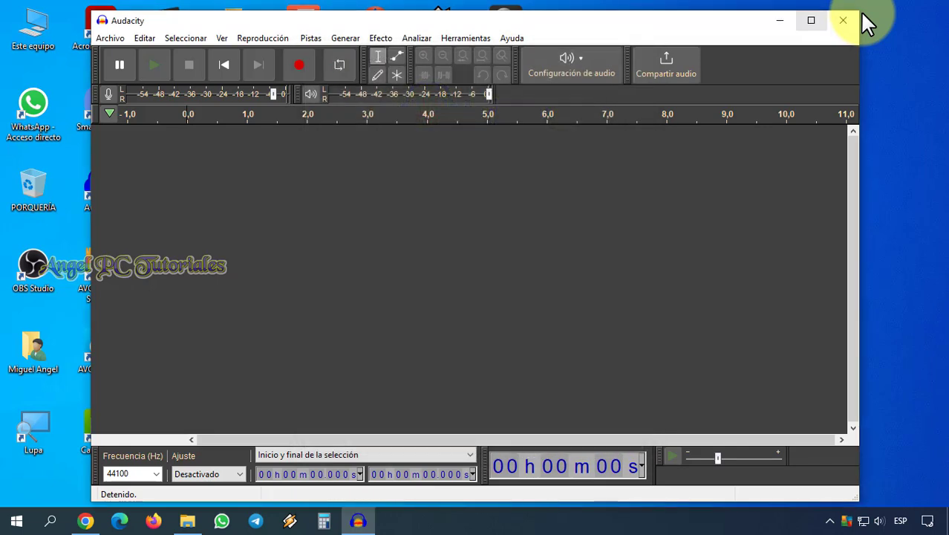
click(811, 20)
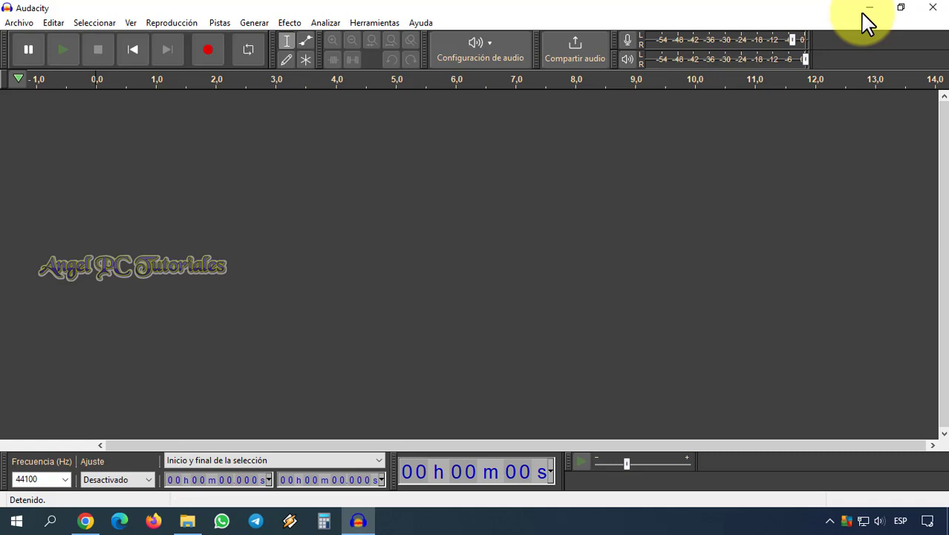
Step: Record a first audio take of about 12.5 seconds on a new track
mouse_move(319, 225)
mouse_down()
mouse_move(275, 162)
mouse_move(236, 145)
mouse_up()
drag(229, 88, 277, 110)
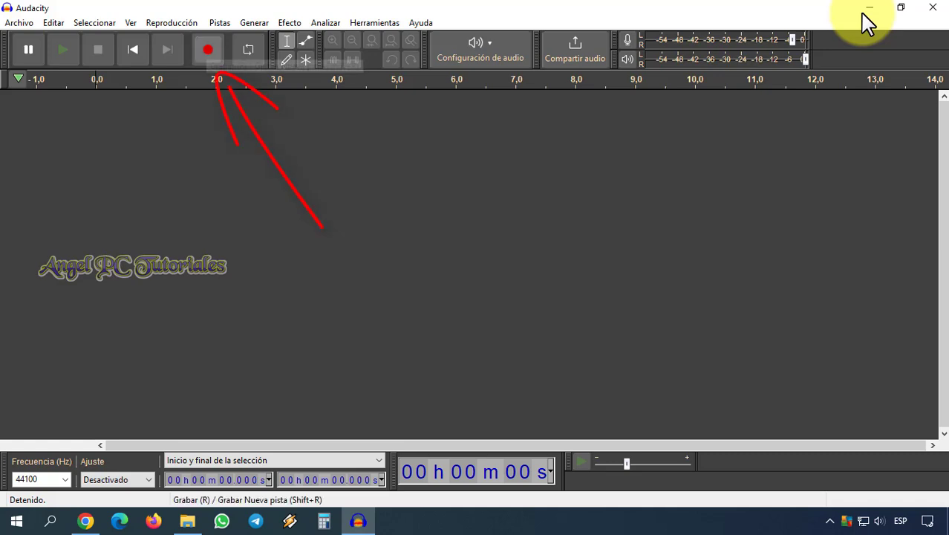
key(r)
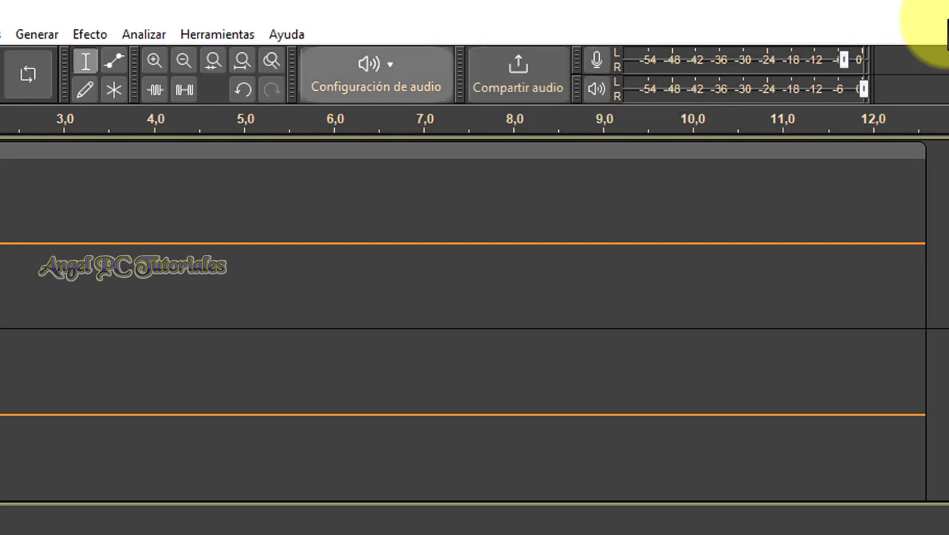
Step: Set the recording device to Micrófono (2- USB Audio Device)
click(375, 74)
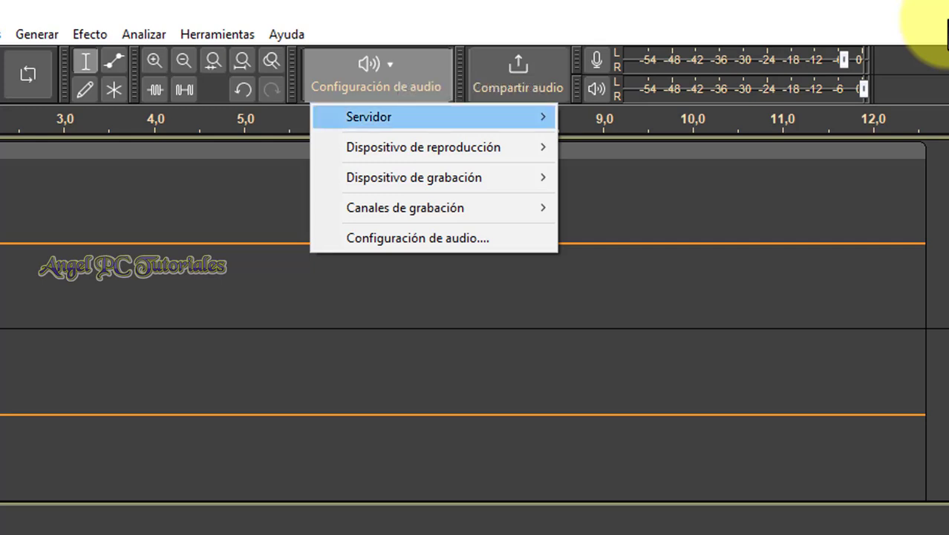
mouse_move(423, 147)
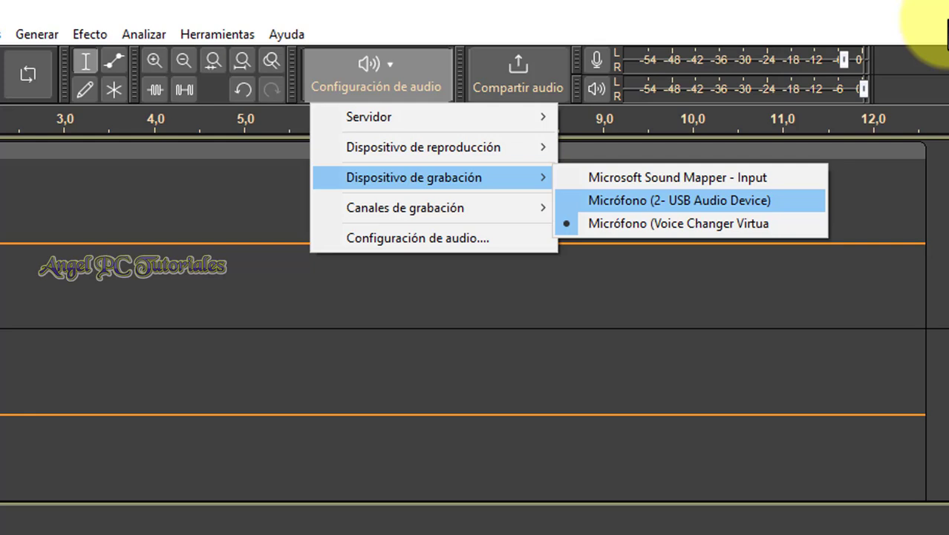
key(Return)
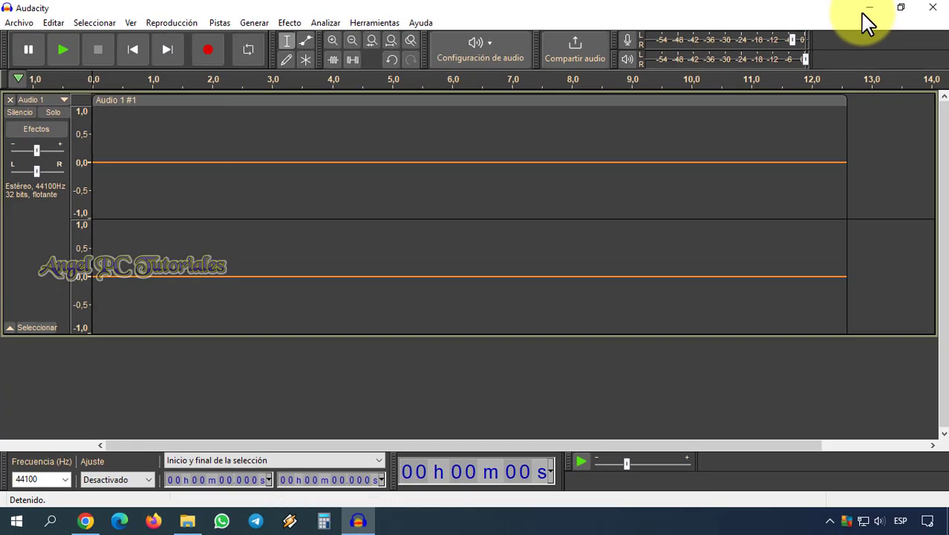
Step: Record a second take after the first clip until about the 30-second mark and show both clips whole
click(208, 49)
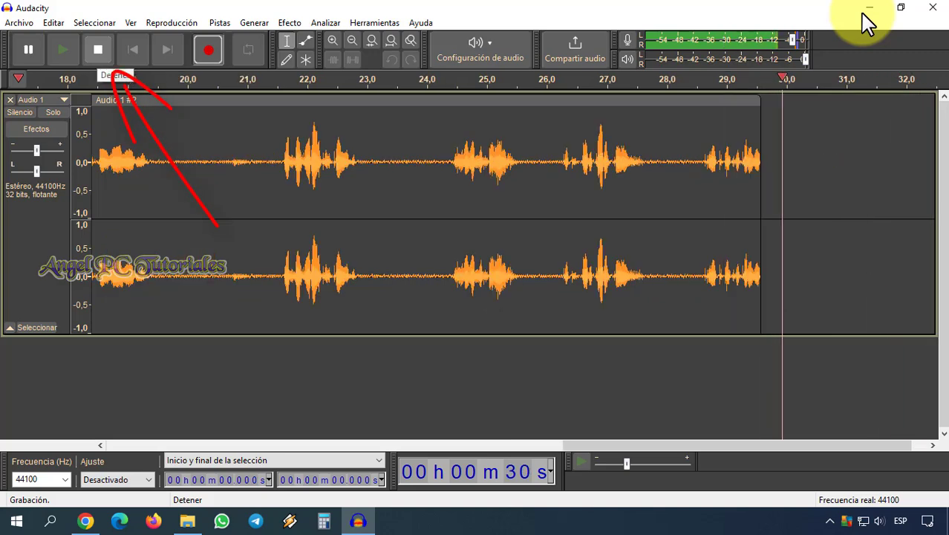
click(97, 49)
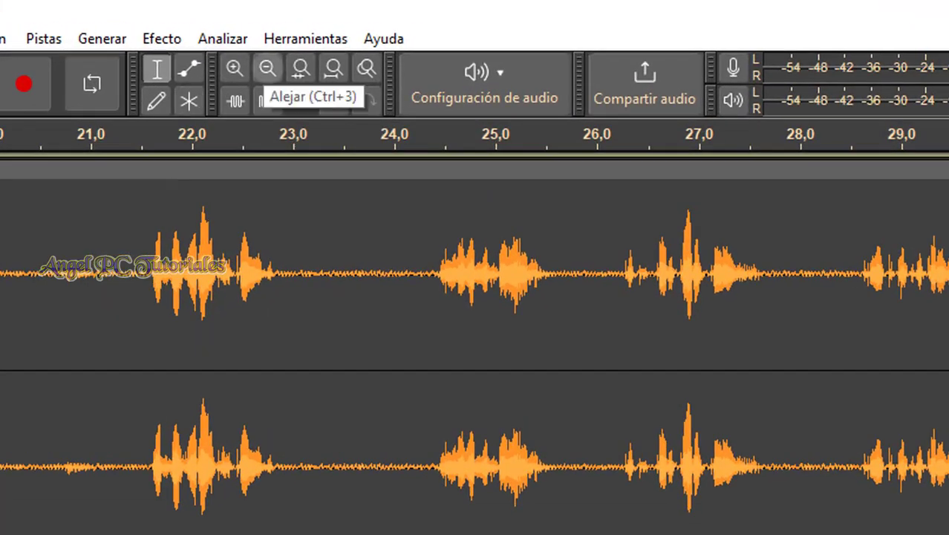
click(267, 68)
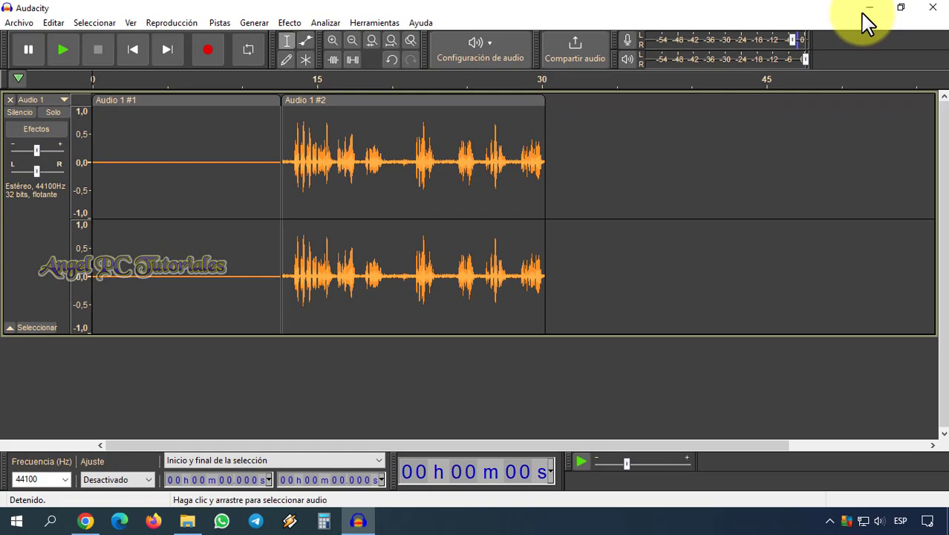
Step: Start exporting the recording as an MP3 file
key(alt+a)
key(Down)
key(Down)
key(Down)
key(Down)
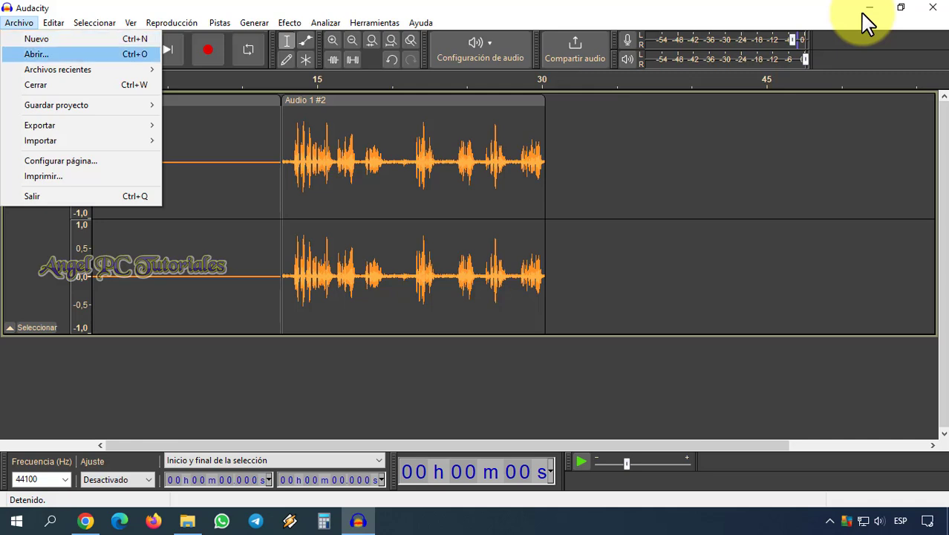
key(Right)
key(Escape)
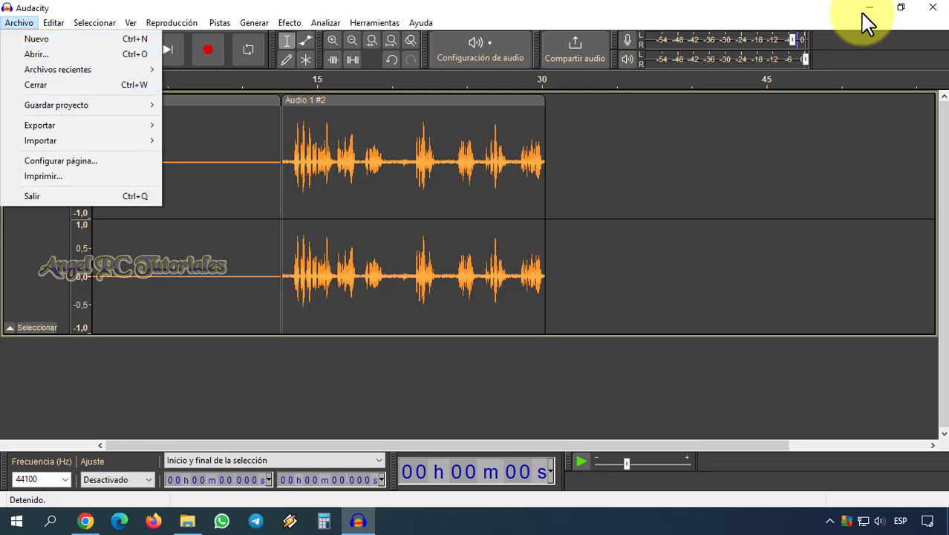
key(Down)
key(Down)
key(Down)
key(Up)
key(Up)
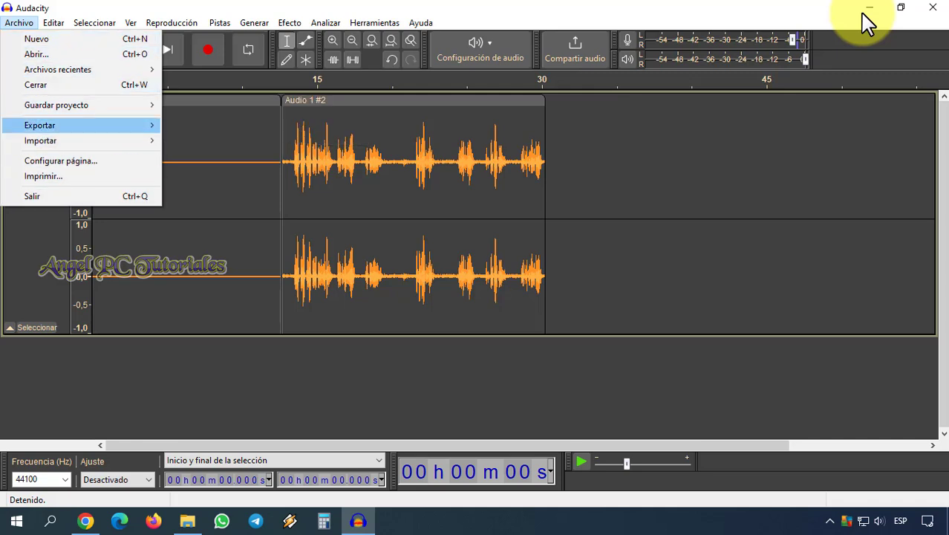
key(Right)
key(Down)
key(Return)
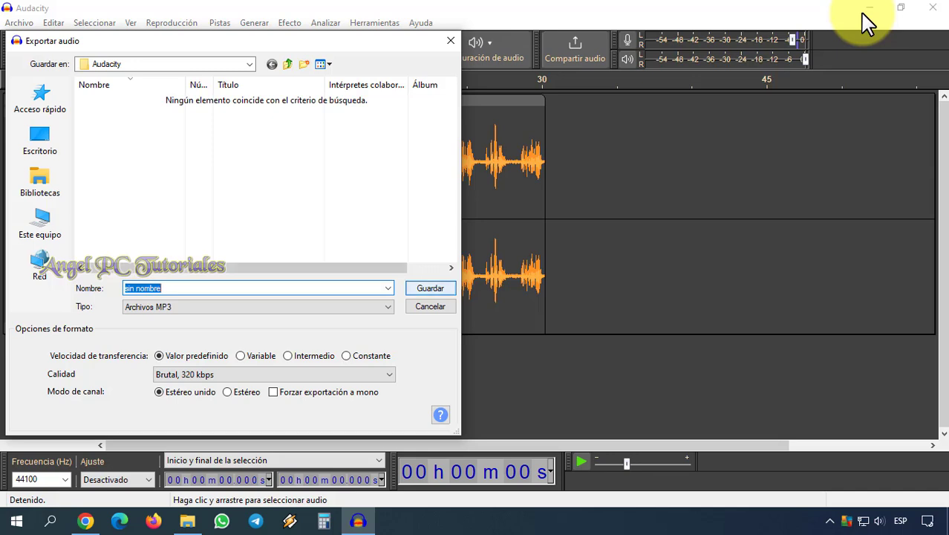
Step: Export the recording as the MP3 file "sin nombre" into the Audacity folder in Documentos, with preset quality Brutal, 320 kbps and empty metadata tags
key(shift+Tab)
key(alt+Down)
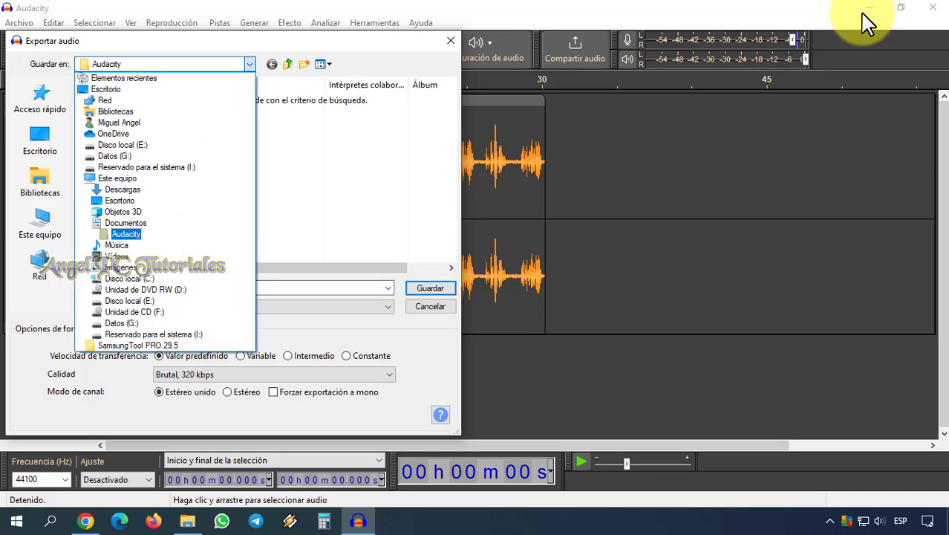
key(Escape)
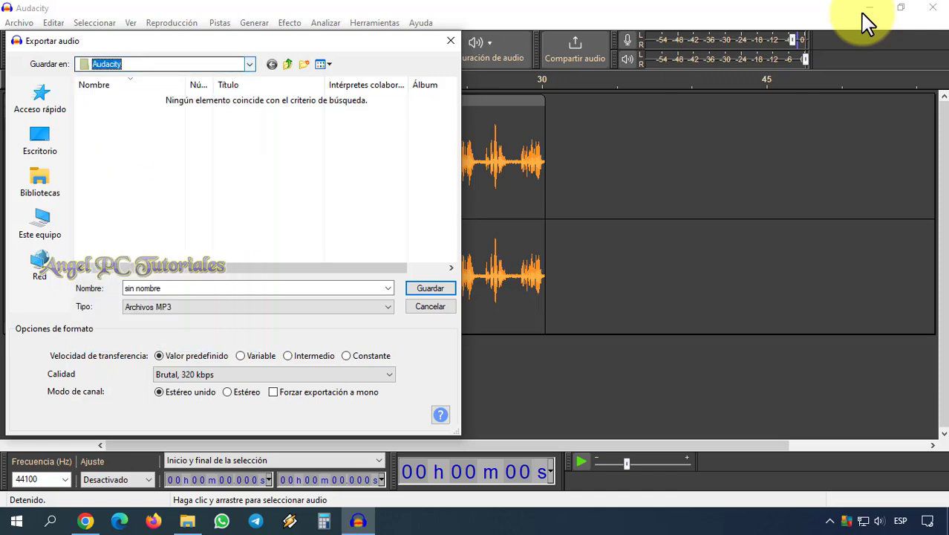
key(Tab)
key(Tab)
key(Tab)
key(Return)
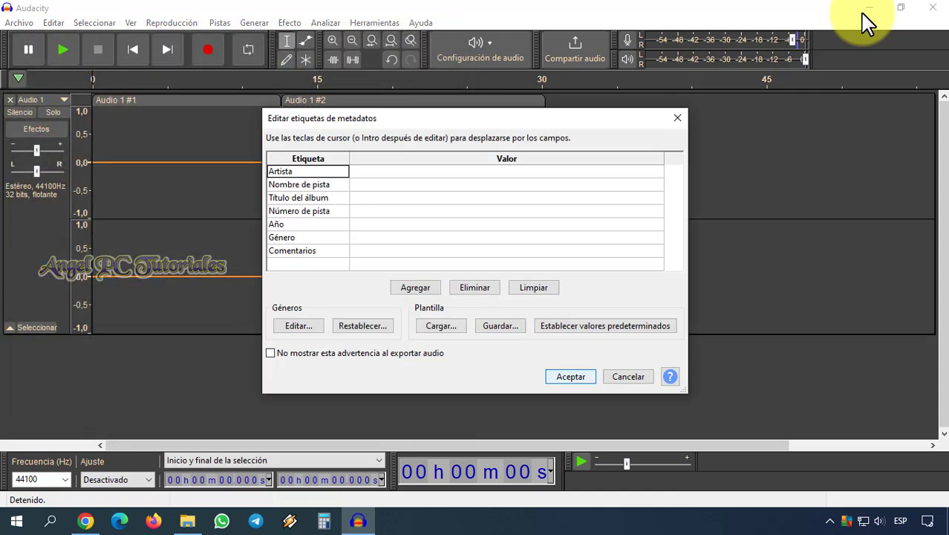
key(Return)
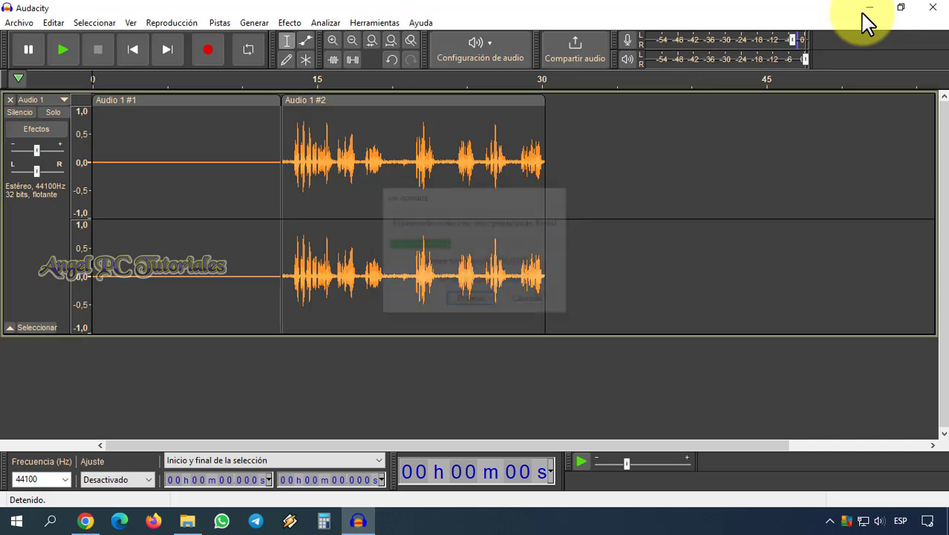
Step: Switch to File Explorer and play the exported file "sin nombre" from the Audacity folder in Documentos
click(187, 521)
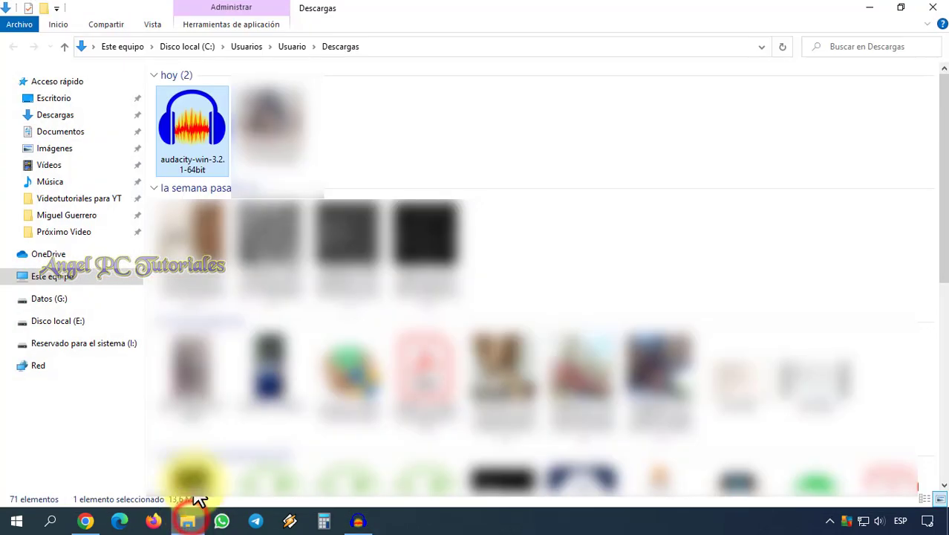
click(85, 134)
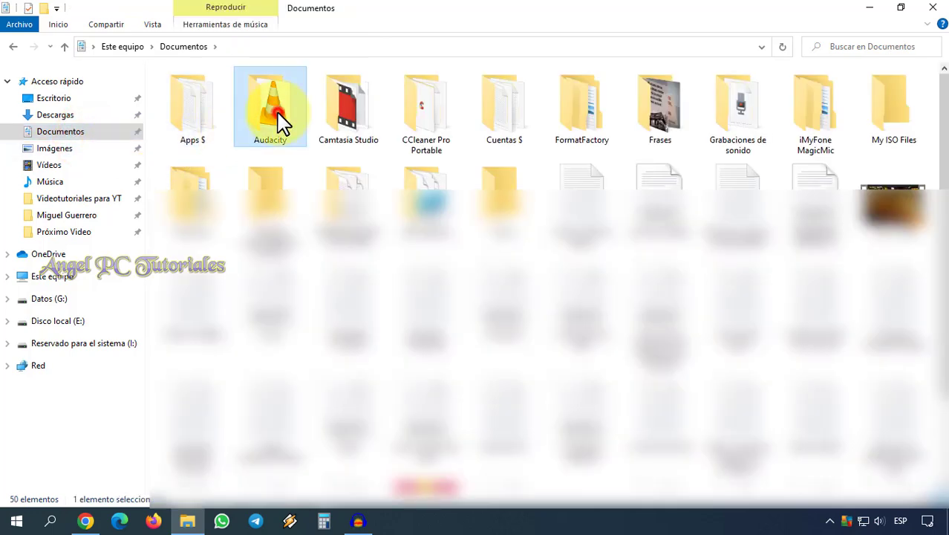
double_click(281, 120)
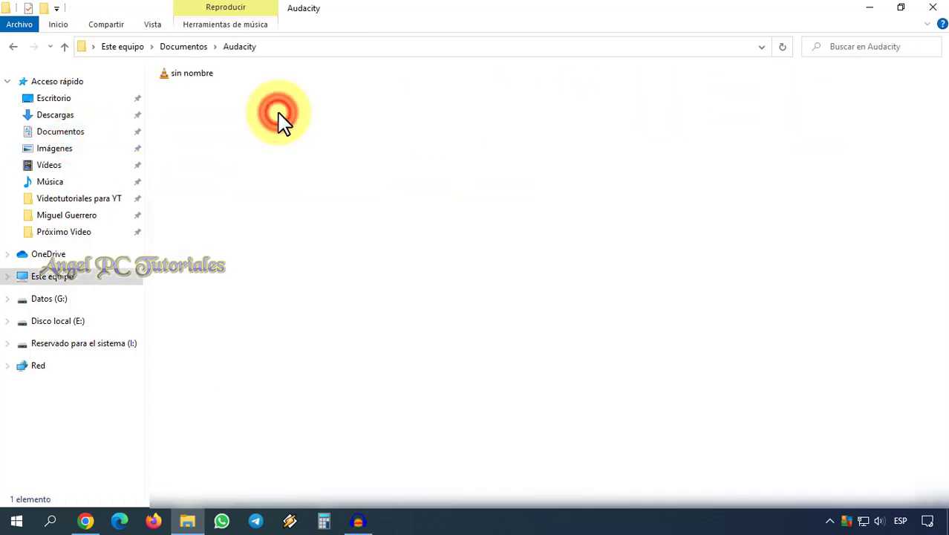
double_click(204, 81)
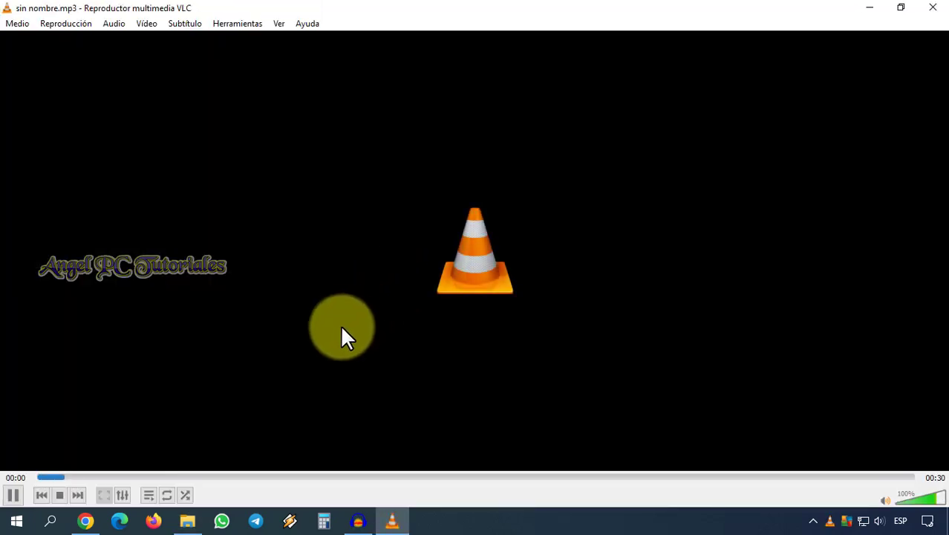
Step: Spot-check the MP3 in VLC at about 11 and 16 seconds, and close the player to return to Audacity
click(346, 477)
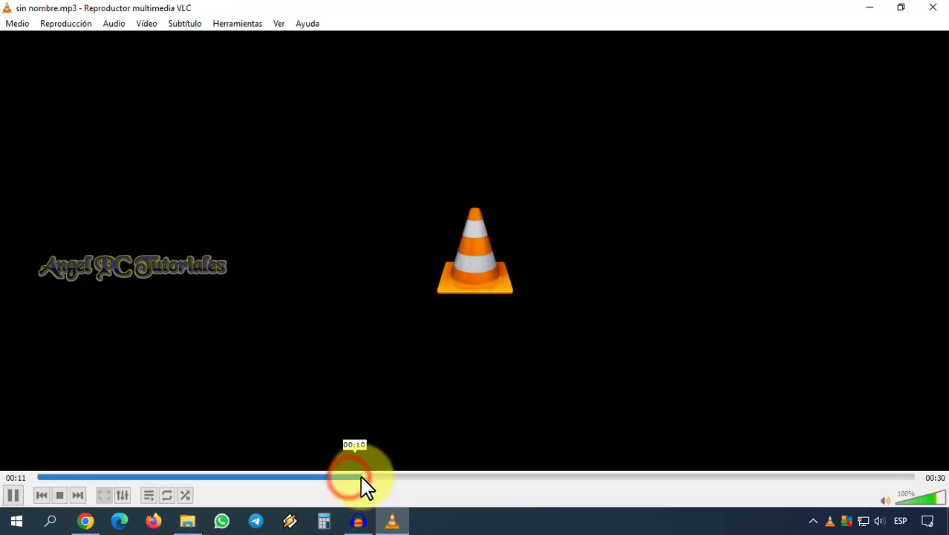
click(496, 477)
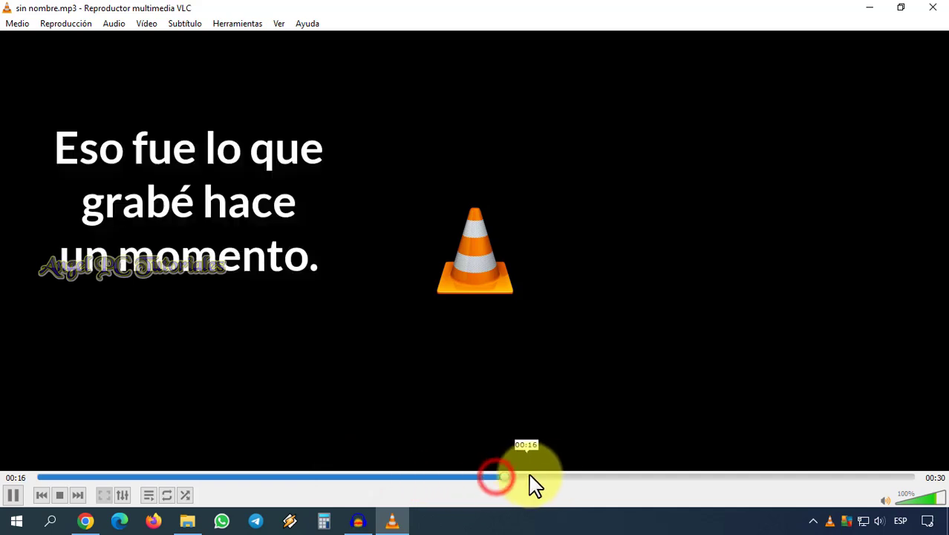
click(60, 494)
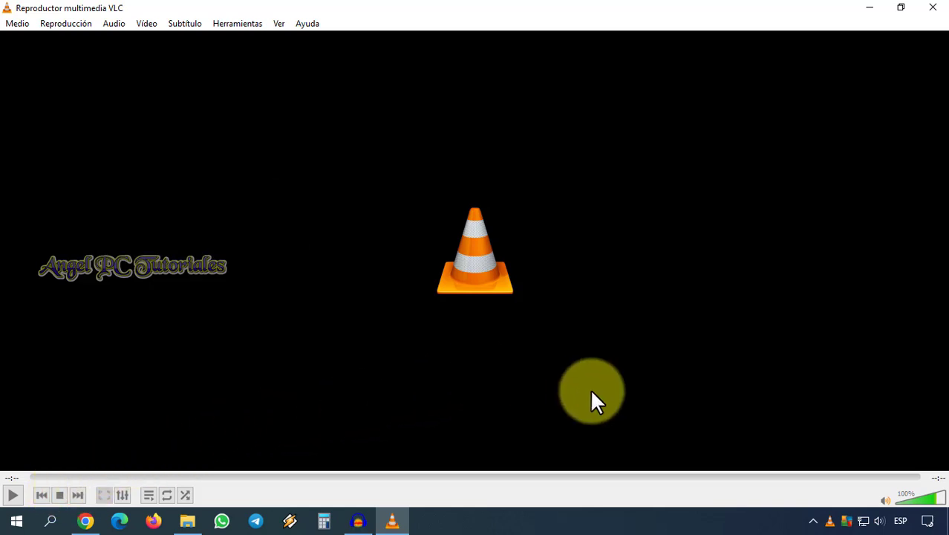
click(932, 8)
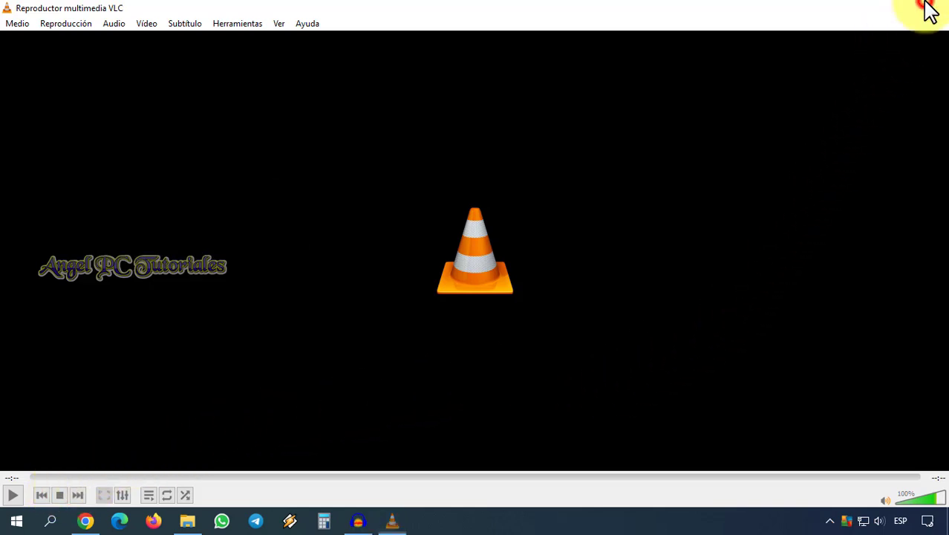
click(869, 9)
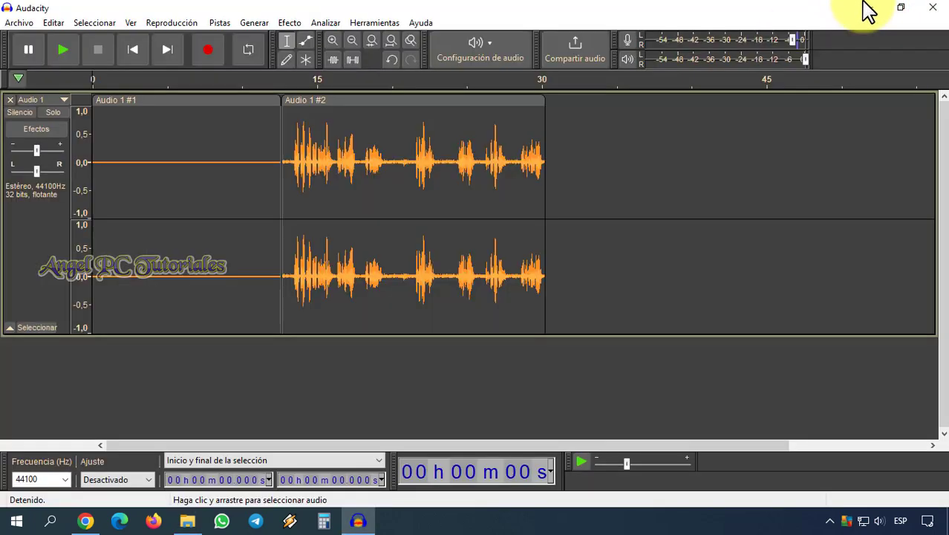